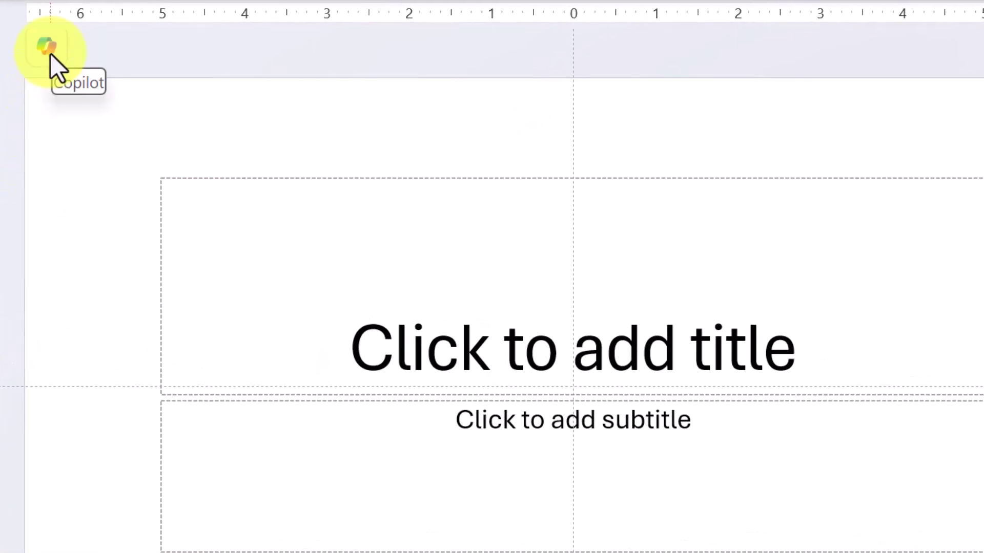
Choose Create a new presentation from Copilot's menu of actions.
{"action": "left_click", "coordinate": [47, 49]}
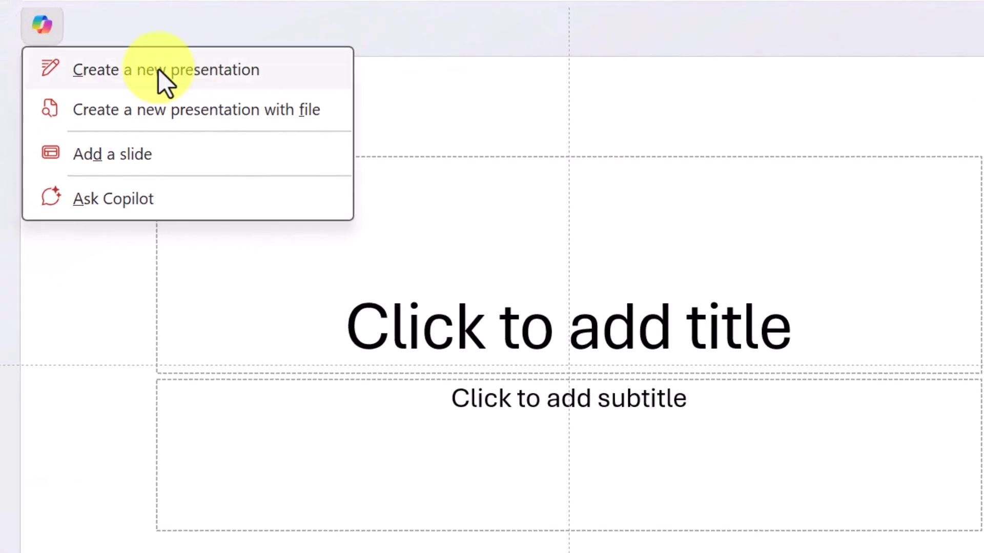
{"action": "left_click", "coordinate": [159, 70]}
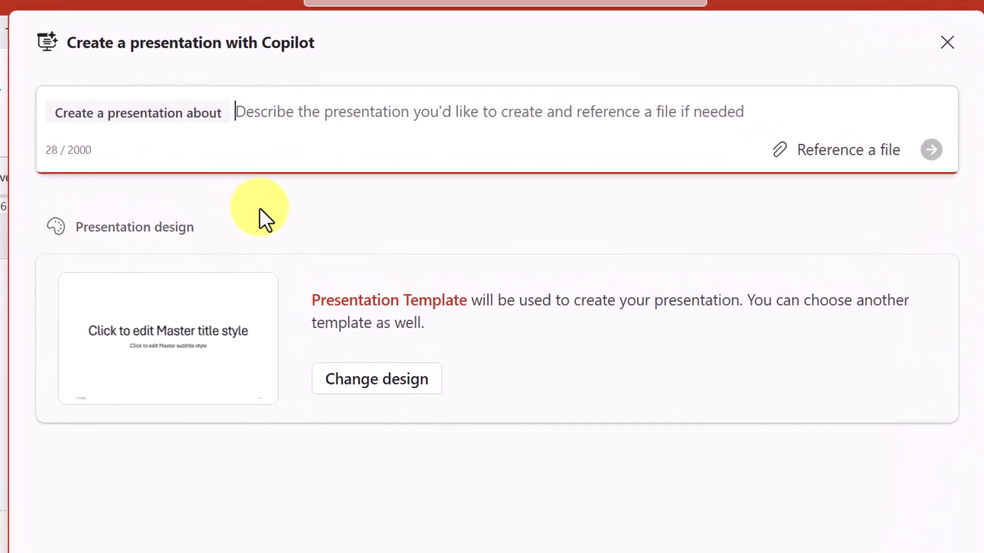
Ask Copilot for an outline on 'our Contoso Q3 marketing strategy' and review the 20-slide outline.
{"action": "type", "text": "our Contoso Q3 marketing strategy"}
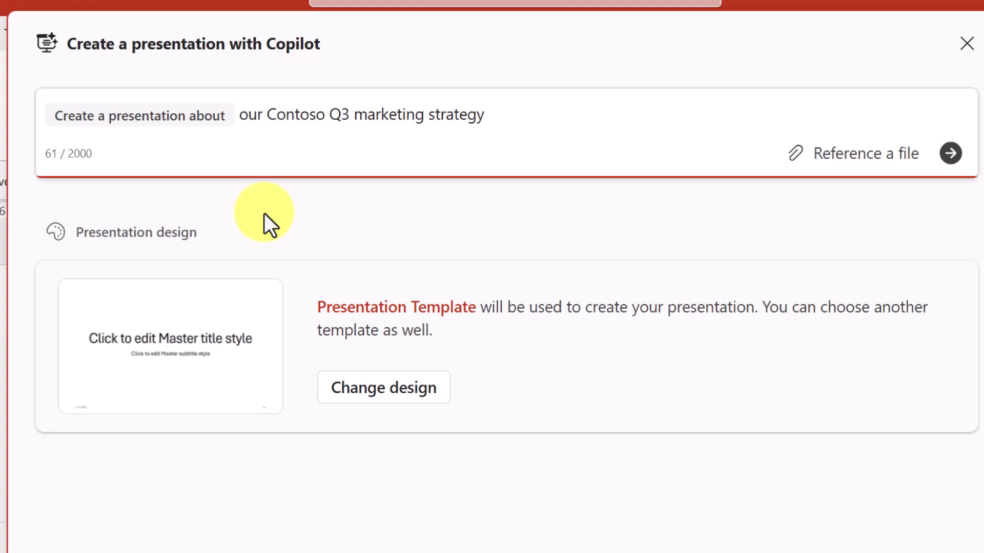
{"action": "key", "text": "Return"}
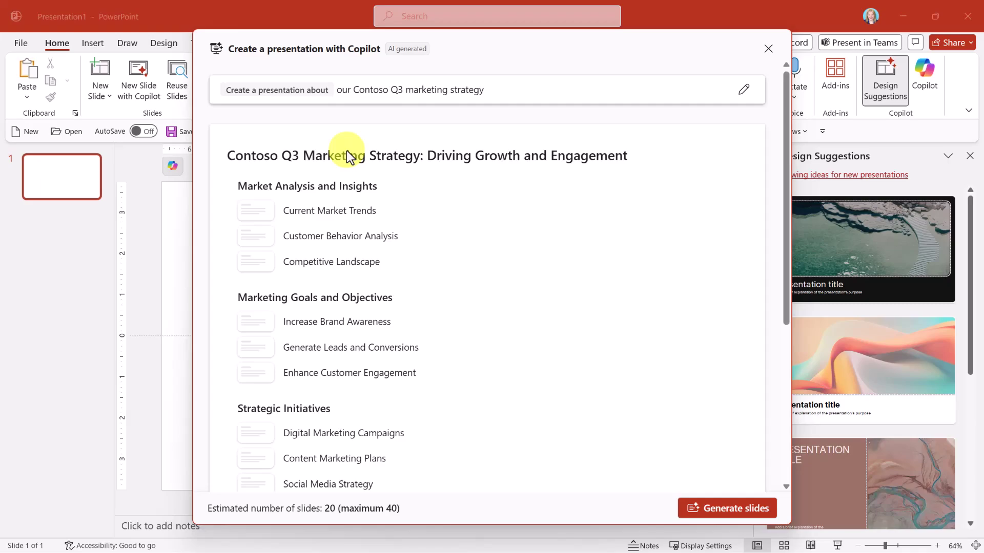
{"action": "scroll", "coordinate": [410, 213], "scroll_direction": "down", "scroll_amount": 4}
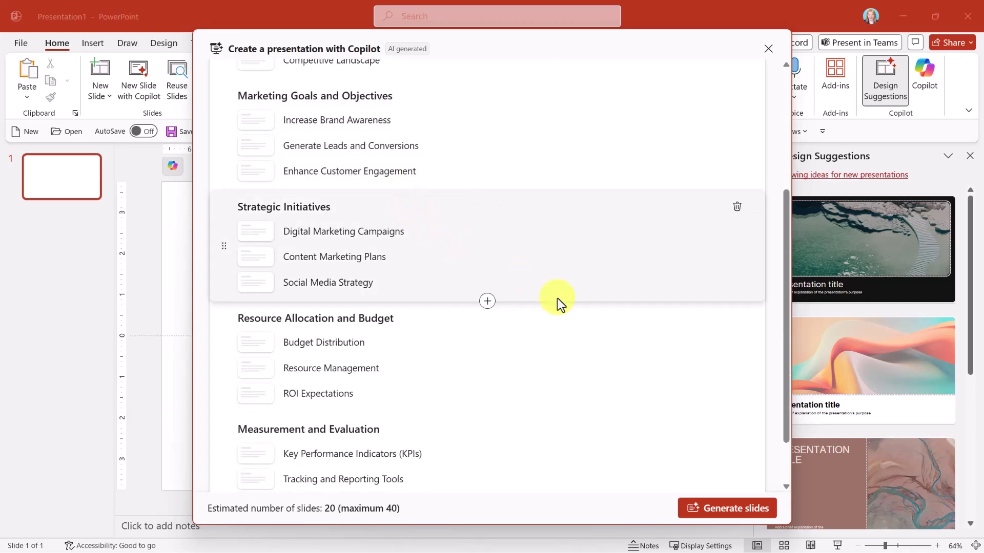
Generate slides from the Contoso Q3 outline, keep them, and scroll through the deck.
{"action": "left_click", "coordinate": [731, 510]}
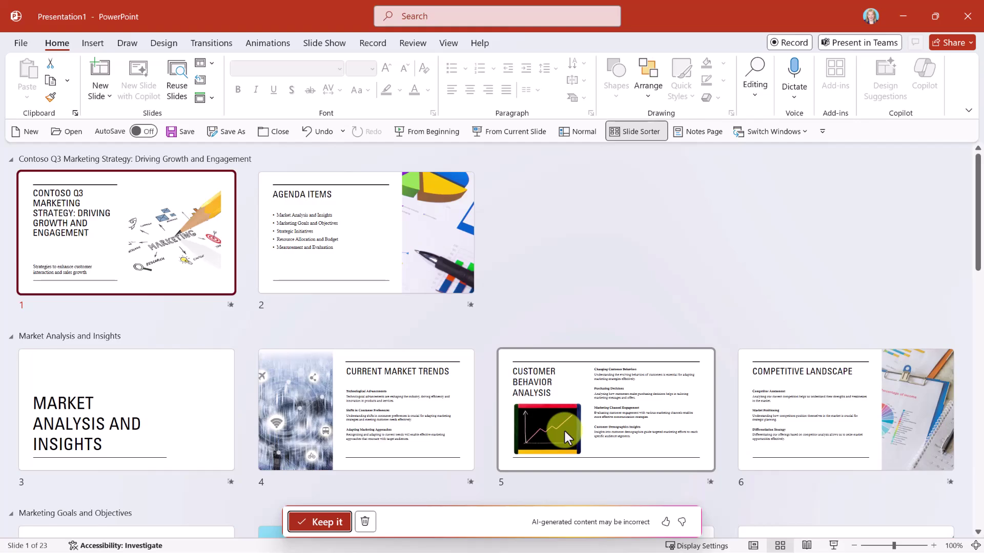
{"action": "left_click", "coordinate": [322, 524]}
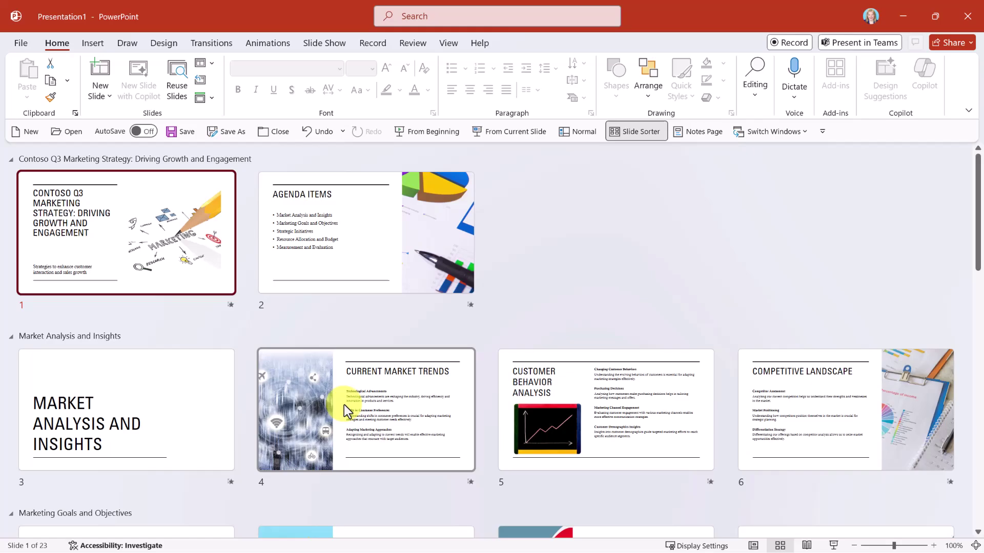
{"action": "scroll", "coordinate": [343, 404], "scroll_direction": "down", "scroll_amount": 5}
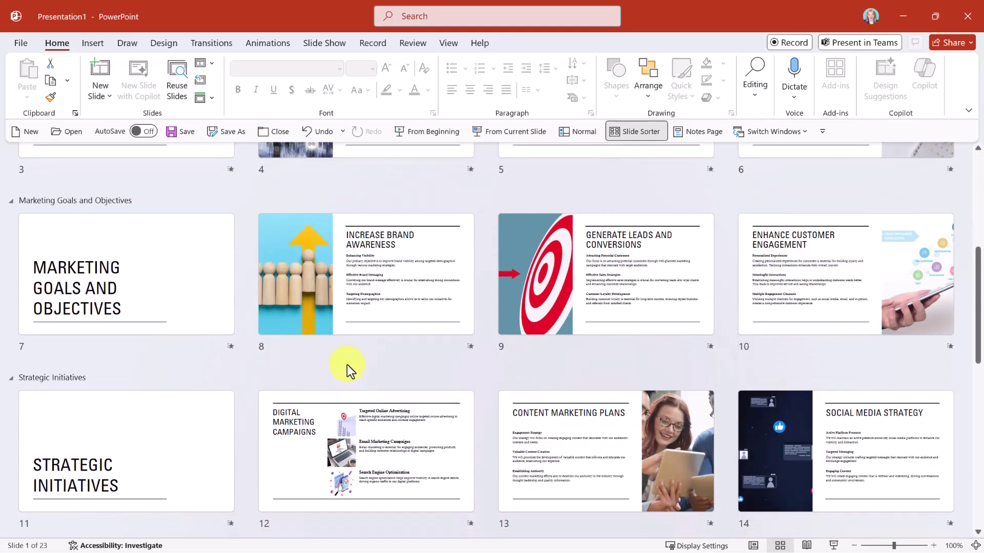
{"action": "scroll", "coordinate": [346, 364], "scroll_direction": "down", "scroll_amount": 3}
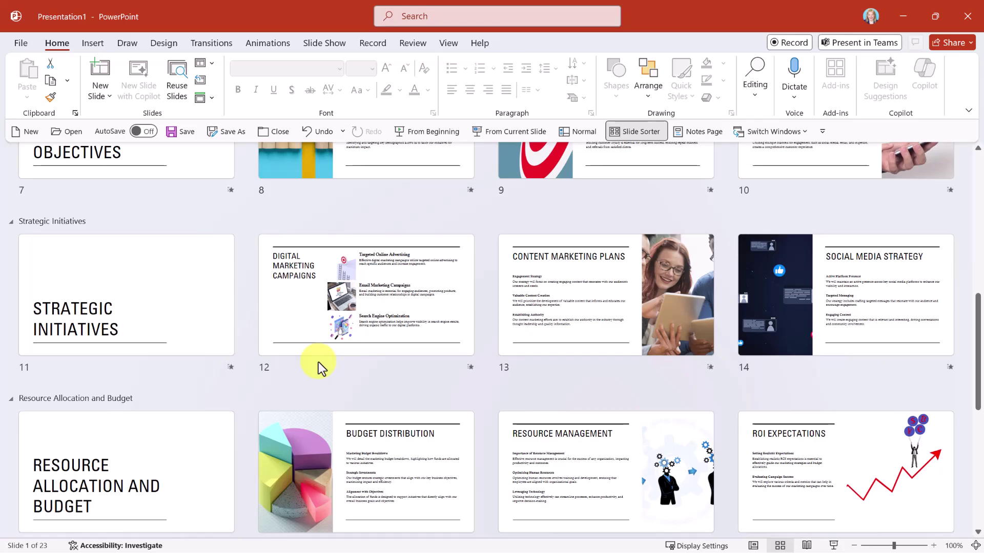
{"action": "scroll", "coordinate": [318, 361], "scroll_direction": "down", "scroll_amount": 6}
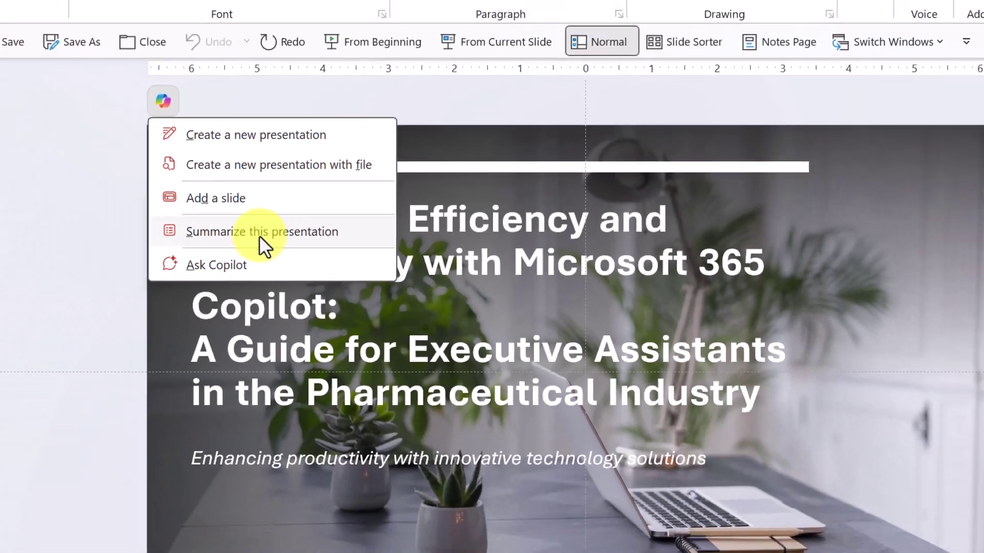
Summarize the deck with Copilot, copy the summary, and follow its citation to slide 24.
{"action": "left_click", "coordinate": [169, 206]}
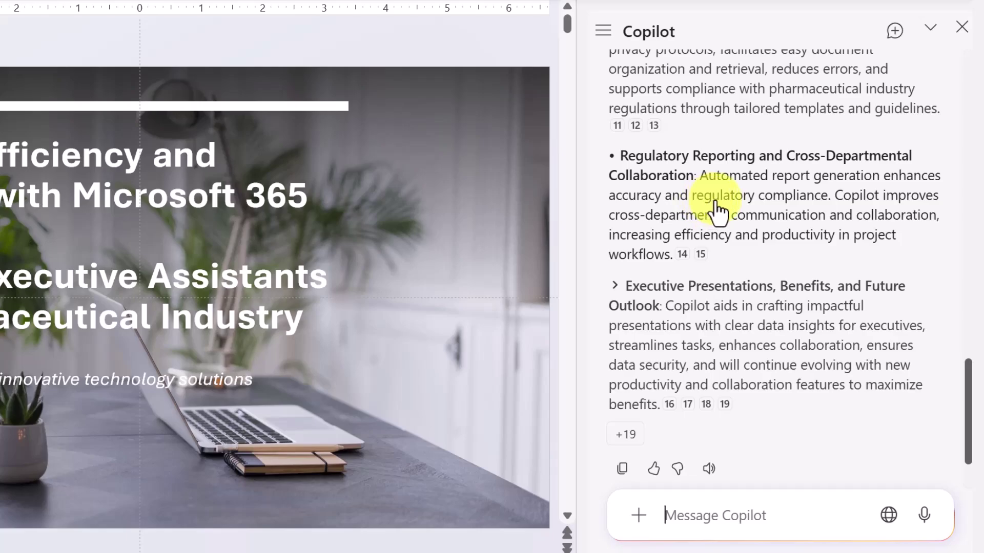
{"action": "scroll", "coordinate": [716, 210], "scroll_direction": "up", "scroll_amount": 8}
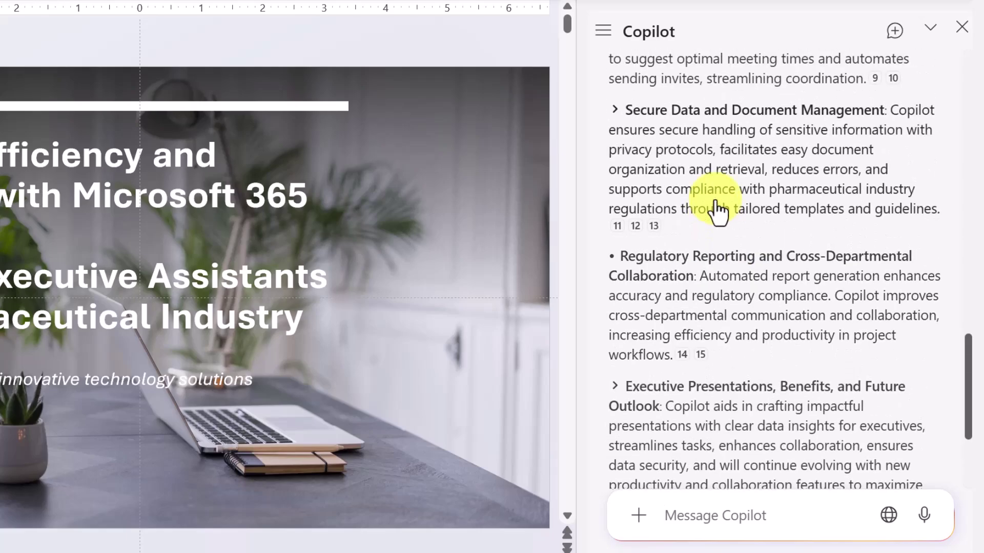
{"action": "scroll", "coordinate": [715, 215], "scroll_direction": "down", "scroll_amount": 15}
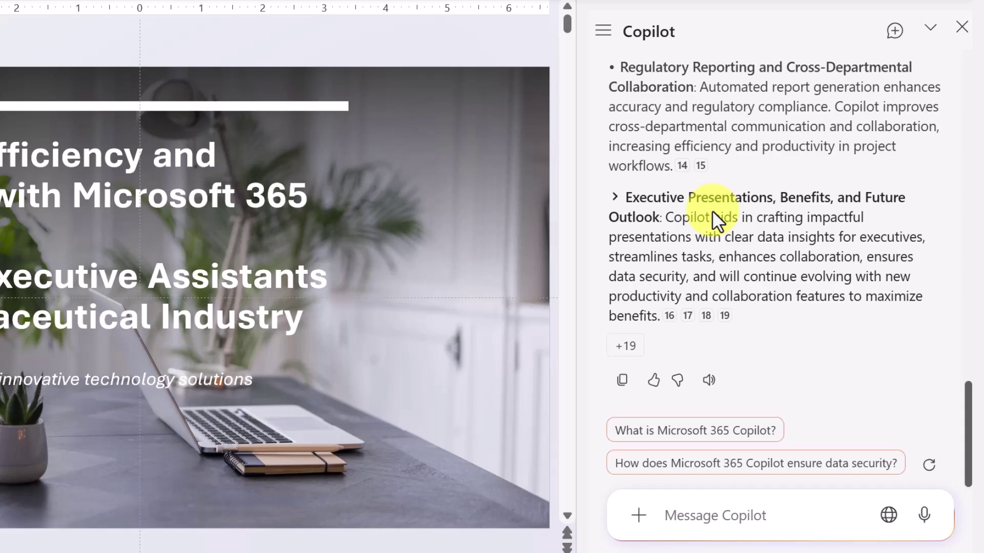
{"action": "left_click", "coordinate": [623, 381]}
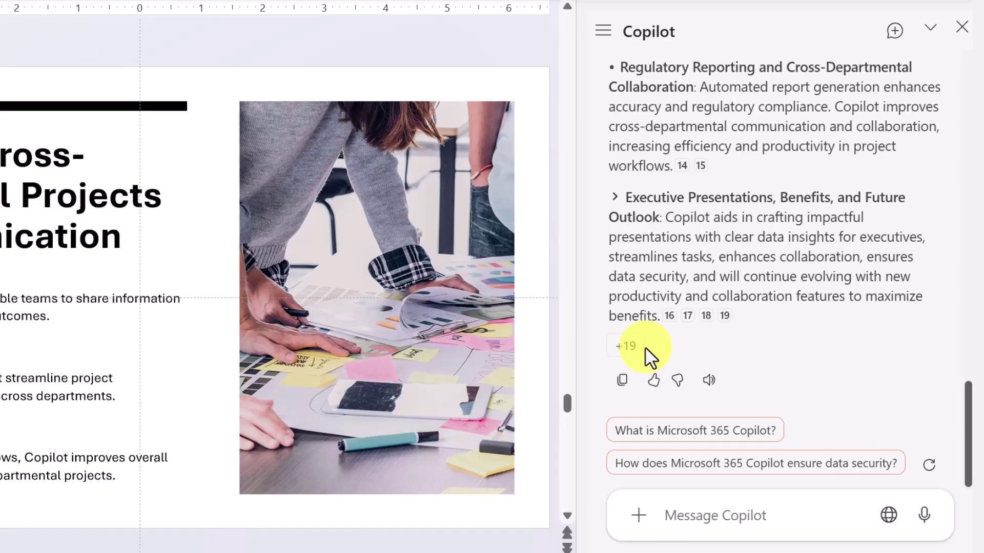
{"action": "mouse_move", "coordinate": [675, 323]}
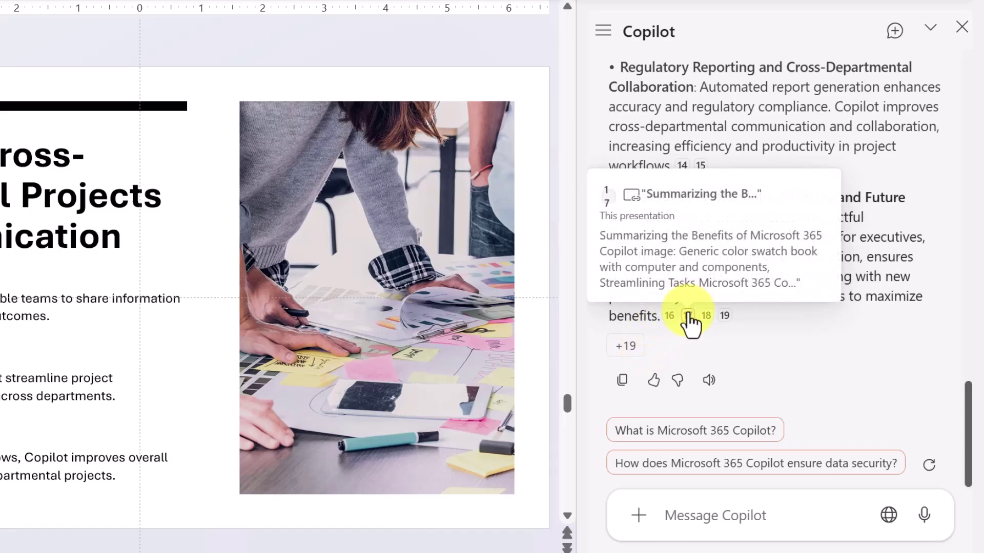
{"action": "left_click", "coordinate": [684, 198]}
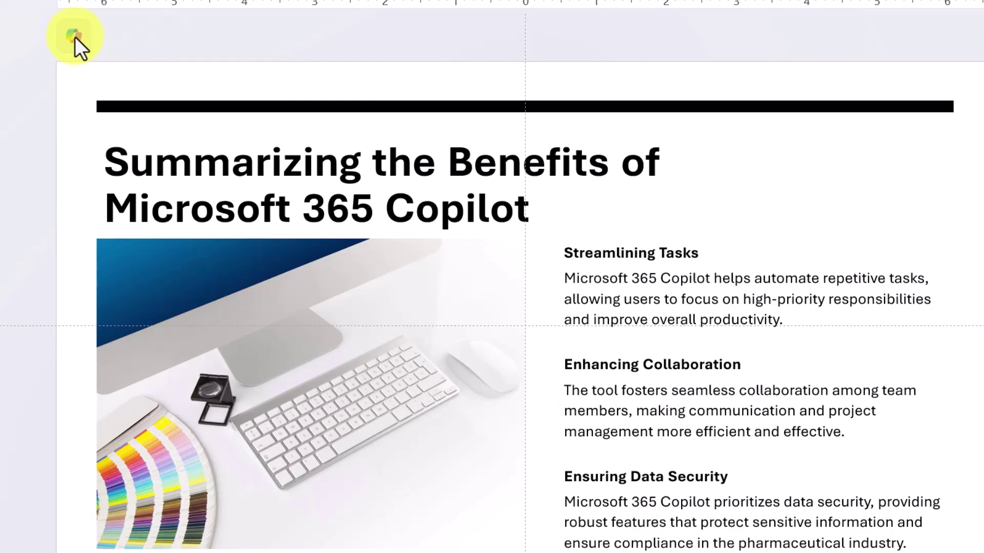
Start a file-based Copilot presentation and attach Chocolate Insights.docx from cloud files.
{"action": "left_click", "coordinate": [75, 36]}
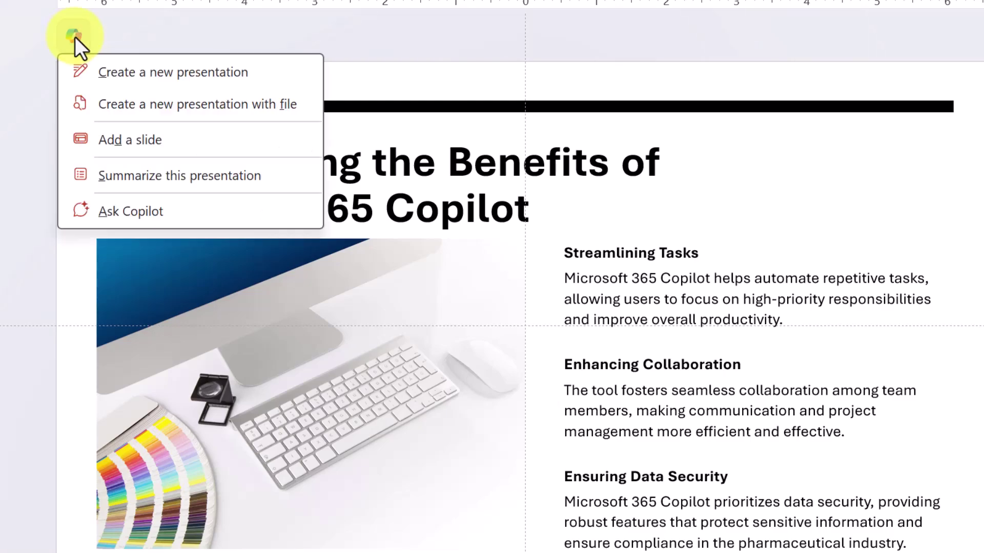
{"action": "left_click", "coordinate": [85, 102]}
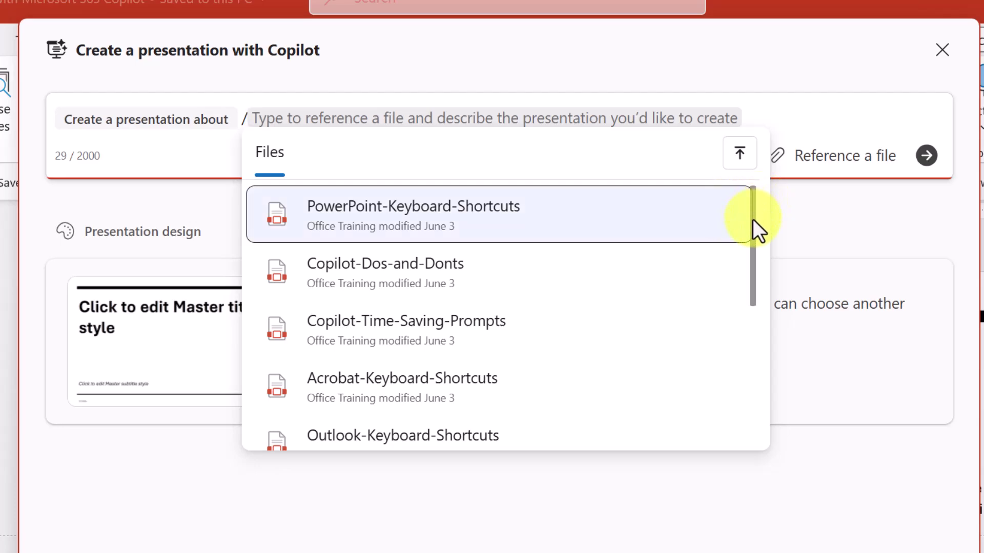
{"action": "mouse_move", "coordinate": [753, 219]}
{"action": "left_mouse_down"}
{"action": "mouse_move", "coordinate": [764, 319]}
{"action": "mouse_move", "coordinate": [765, 210]}
{"action": "left_mouse_up"}
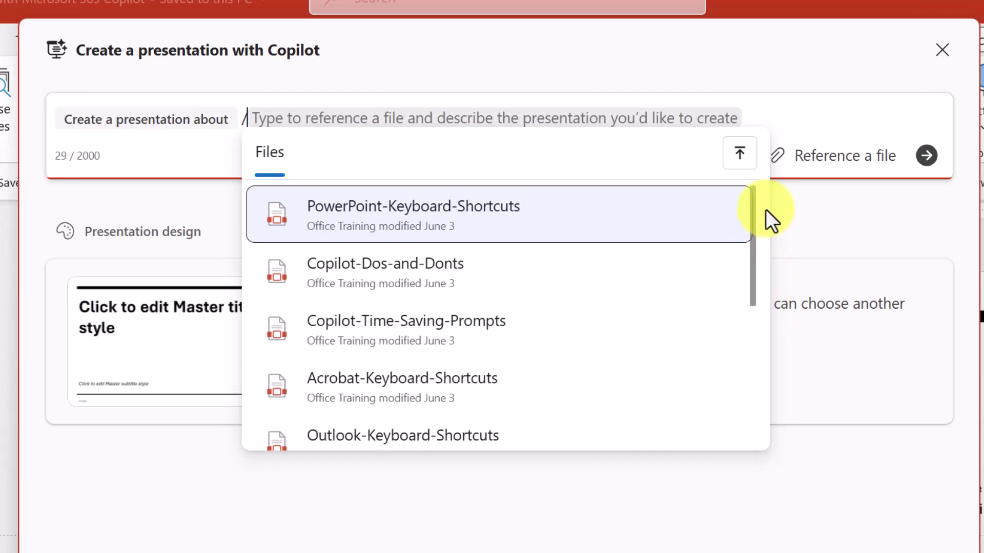
{"action": "left_click", "coordinate": [740, 156]}
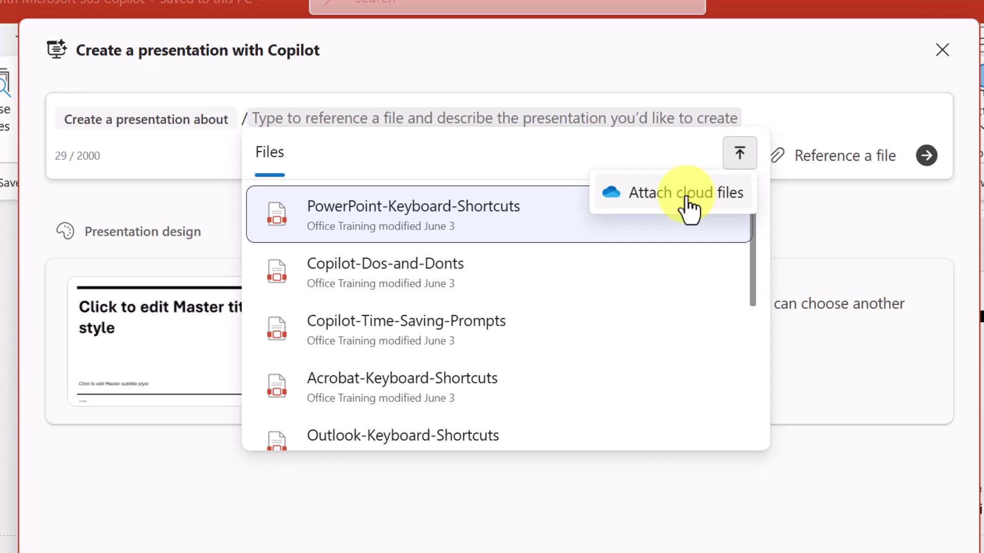
{"action": "left_click", "coordinate": [688, 205]}
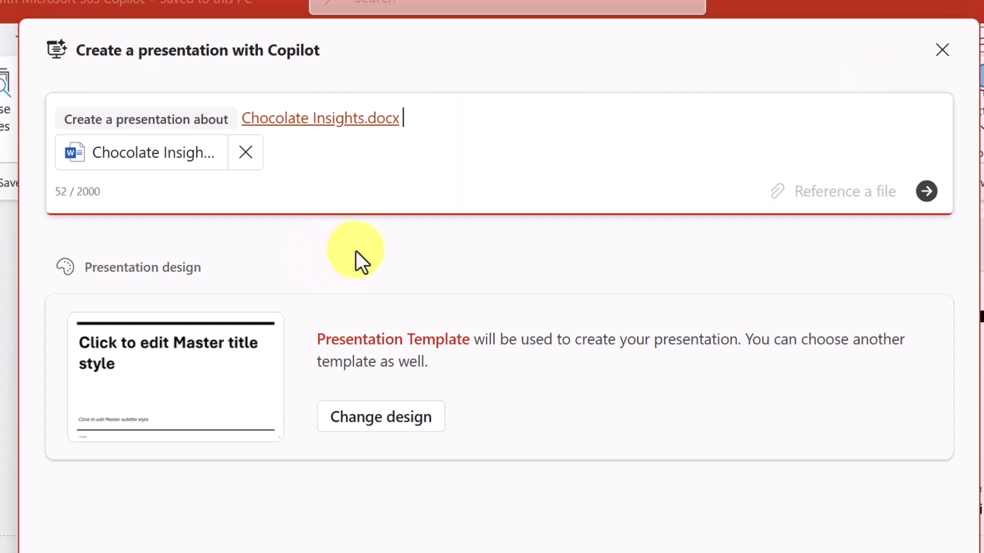
Send the Chocolate Insights.docx request, generate the 21-slide deck, and keep it.
{"action": "left_click", "coordinate": [927, 191]}
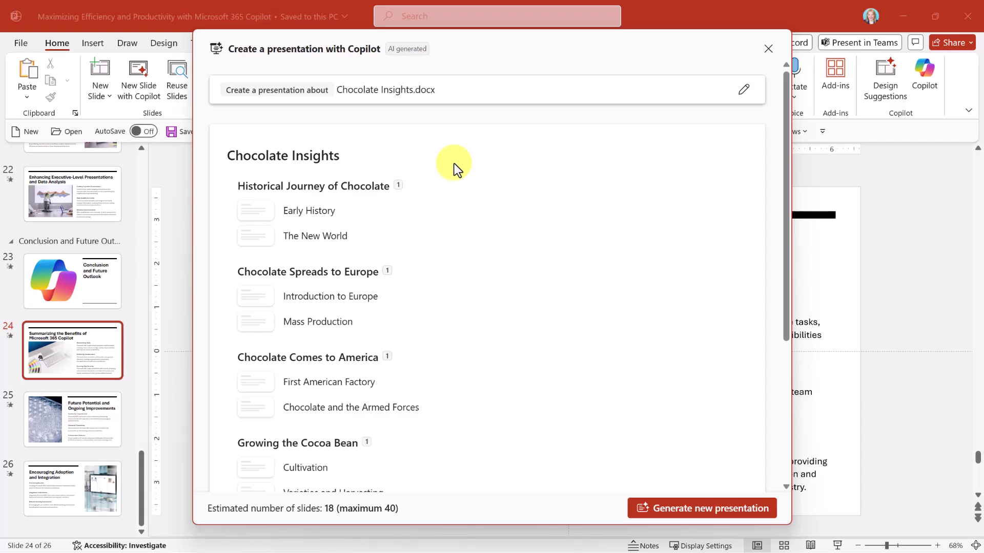
{"action": "left_click", "coordinate": [682, 514]}
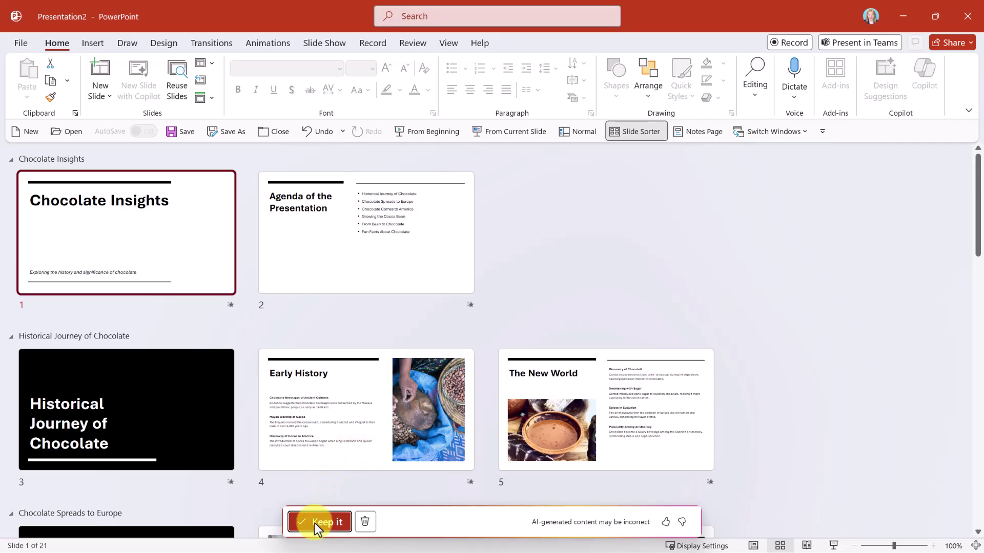
{"action": "left_click", "coordinate": [314, 523]}
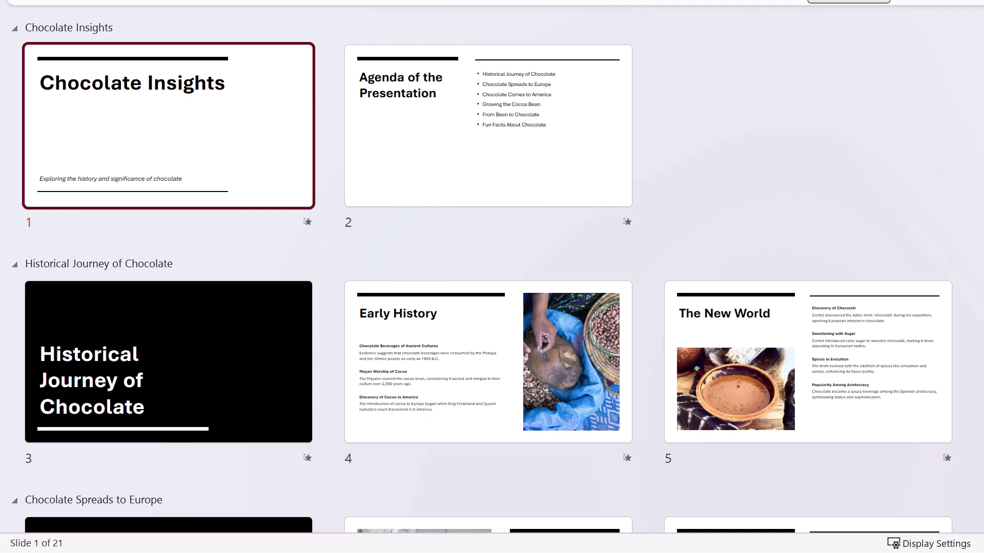
{"action": "scroll", "coordinate": [482, 266], "scroll_direction": "down", "scroll_amount": 4}
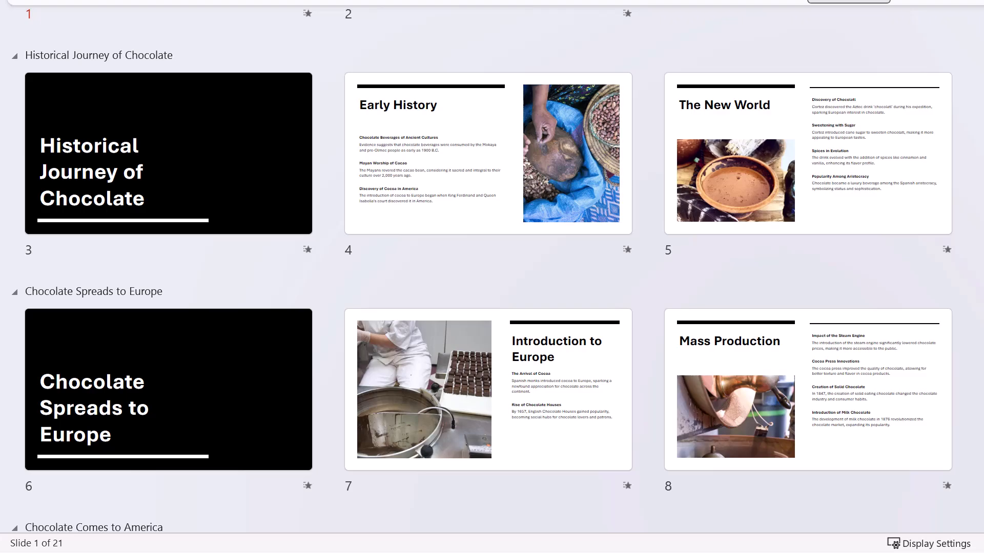
{"action": "scroll", "coordinate": [938, 288], "scroll_direction": "down", "scroll_amount": 3}
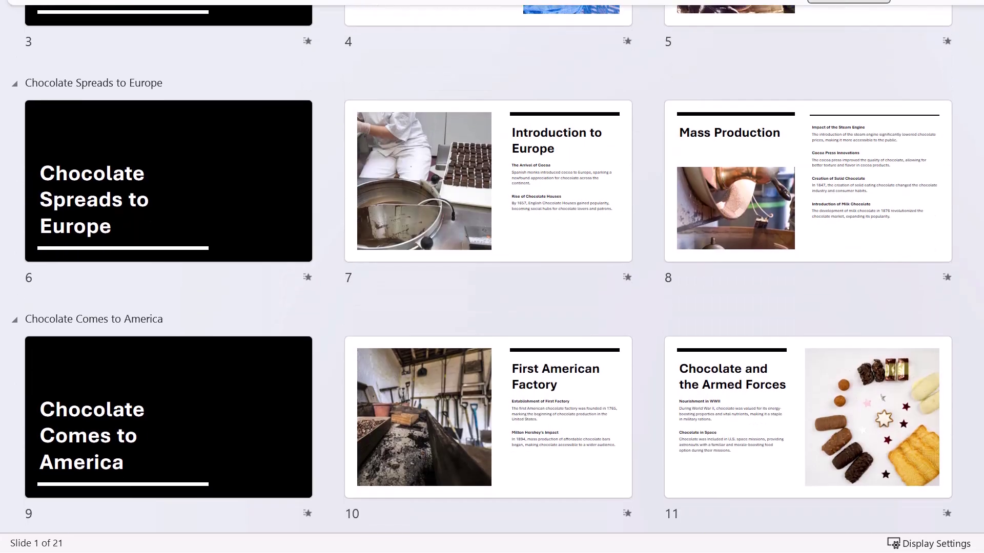
{"action": "scroll", "coordinate": [938, 288], "scroll_direction": "down", "scroll_amount": 3}
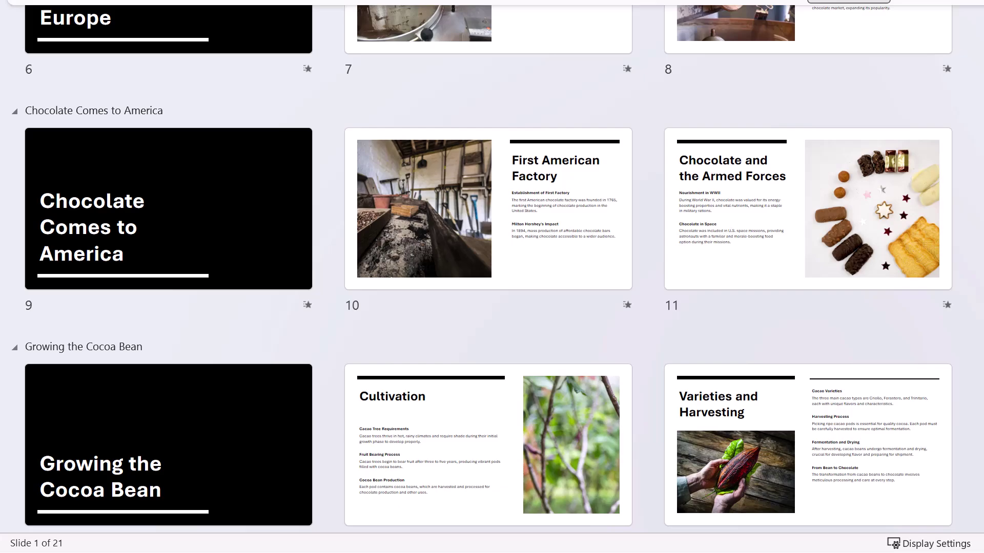
{"action": "scroll", "coordinate": [492, 277], "scroll_direction": "down", "scroll_amount": 3}
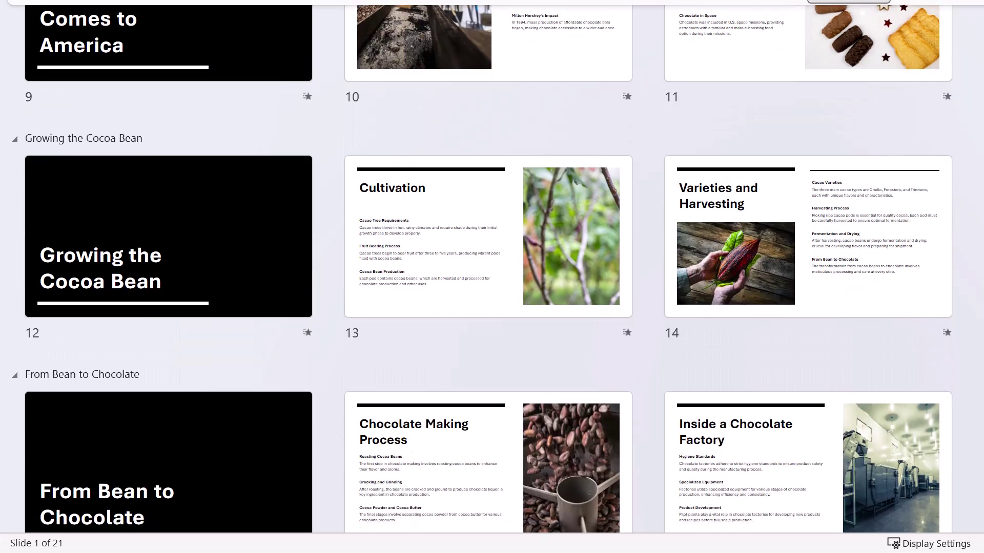
{"action": "scroll", "coordinate": [491, 277], "scroll_direction": "down", "scroll_amount": 3}
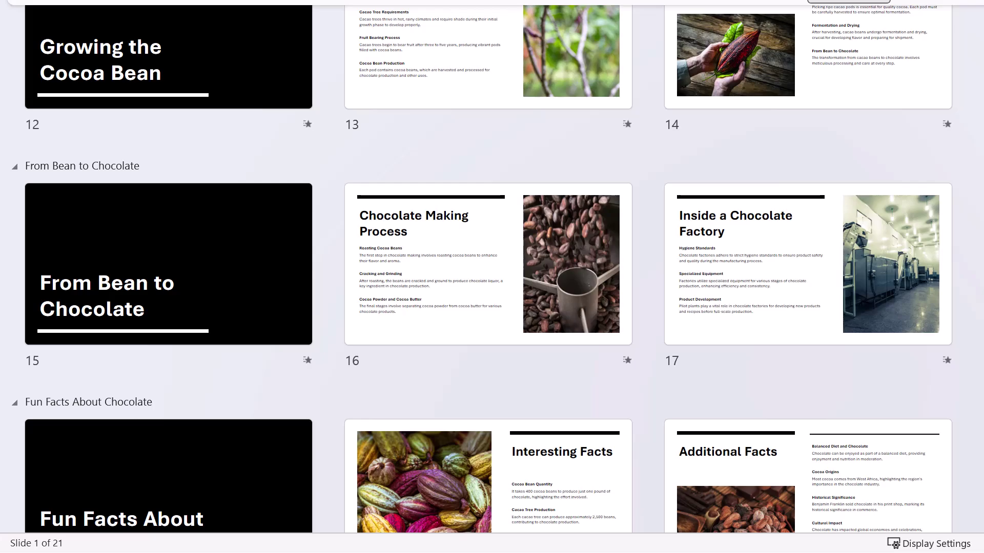
{"action": "scroll", "coordinate": [492, 276], "scroll_direction": "down", "scroll_amount": 5}
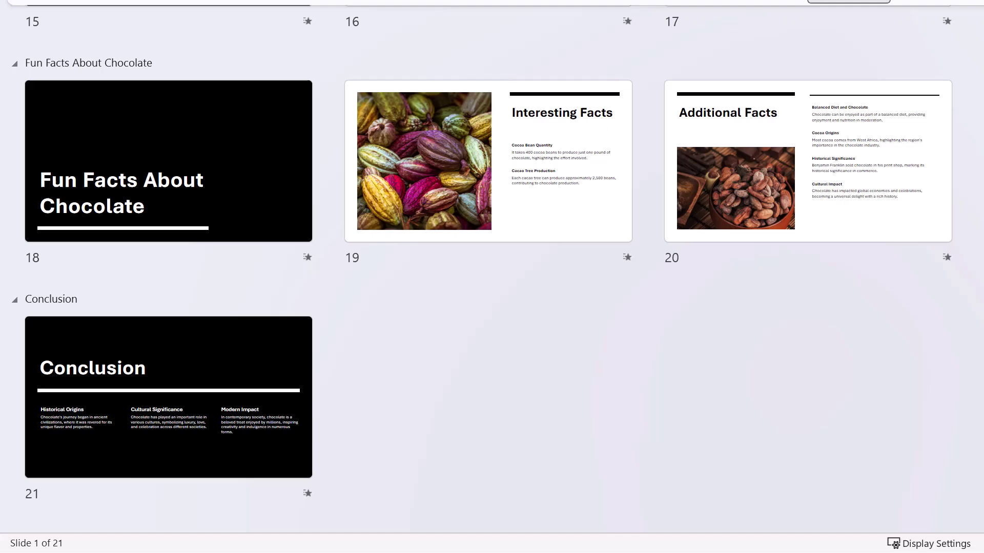
{"action": "scroll", "coordinate": [128, 121], "scroll_direction": "up", "scroll_amount": 15}
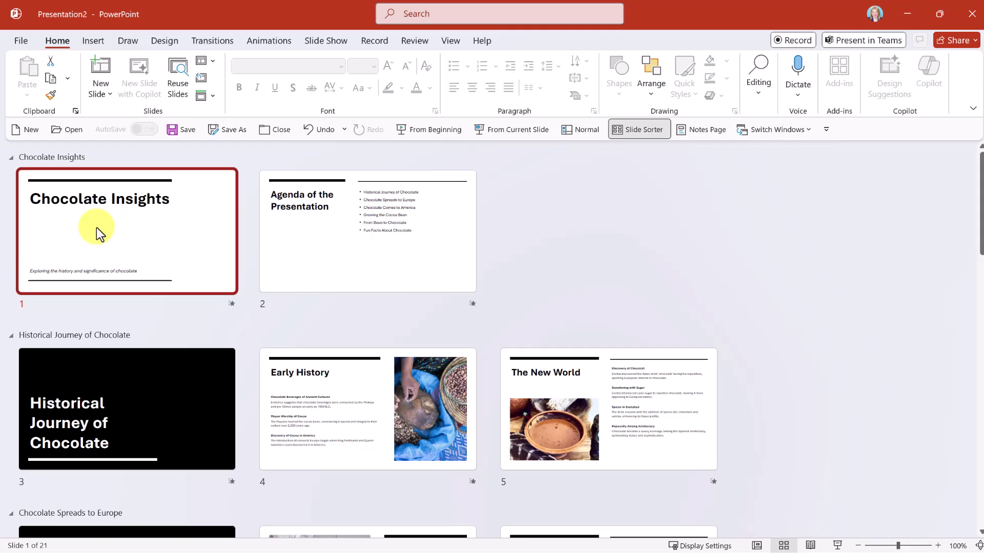
Insert the boxed-chocolates stock photo, found by searching 'chocolate', onto title slide 1.
{"action": "double_click", "coordinate": [128, 134]}
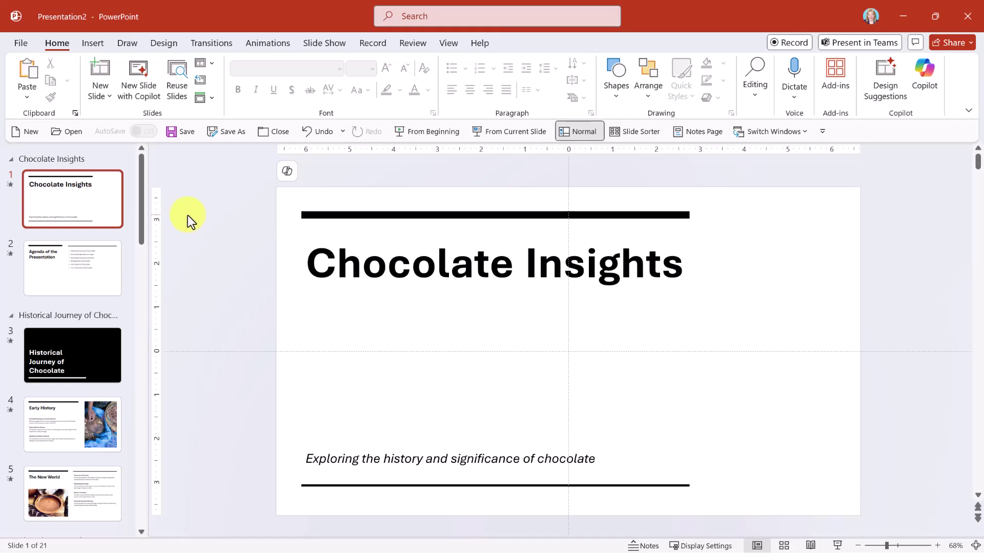
{"action": "left_click", "coordinate": [90, 44]}
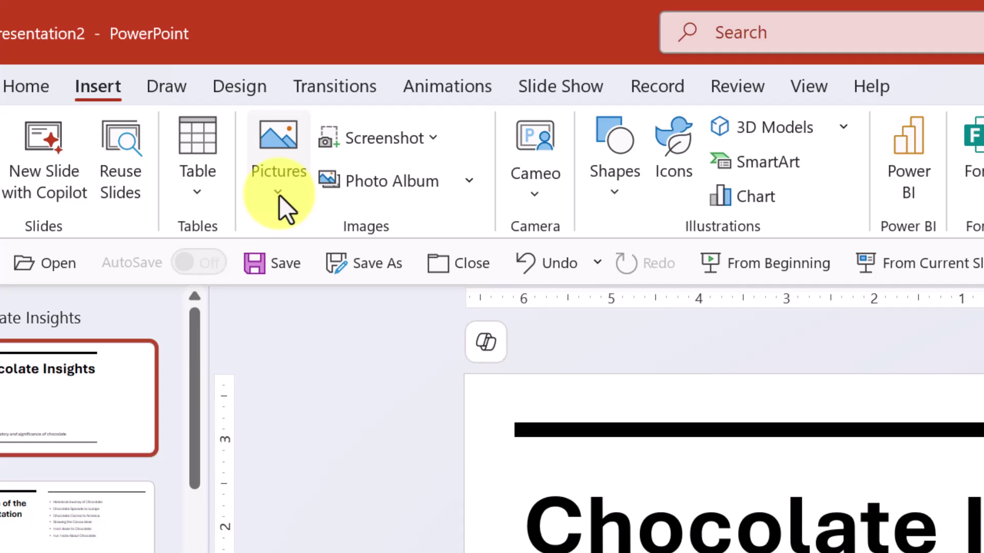
{"action": "left_click", "coordinate": [279, 193]}
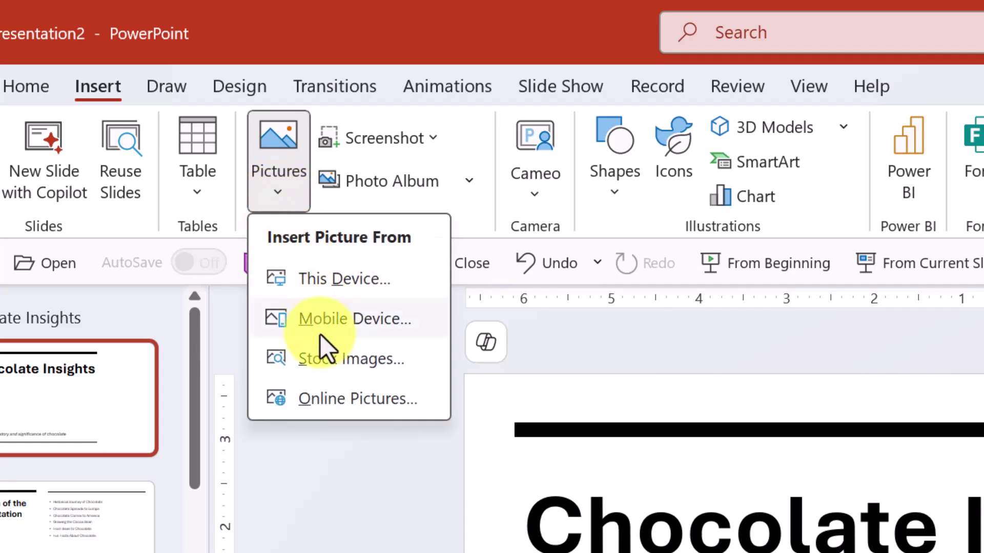
{"action": "left_click", "coordinate": [323, 362]}
{"action": "type", "text": "chocolate"}
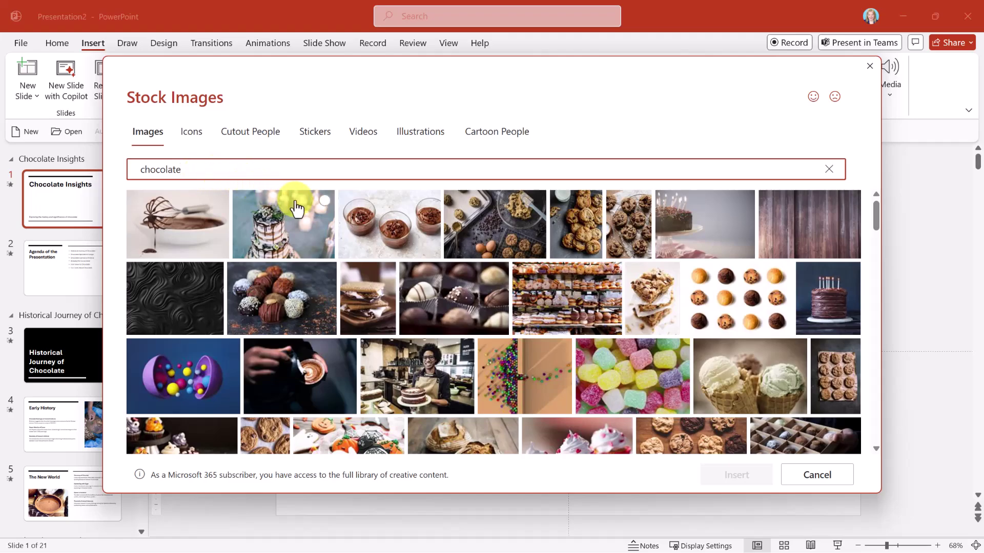
{"action": "scroll", "coordinate": [294, 203], "scroll_direction": "down", "scroll_amount": 5}
{"action": "scroll", "coordinate": [296, 204], "scroll_direction": "down", "scroll_amount": 3}
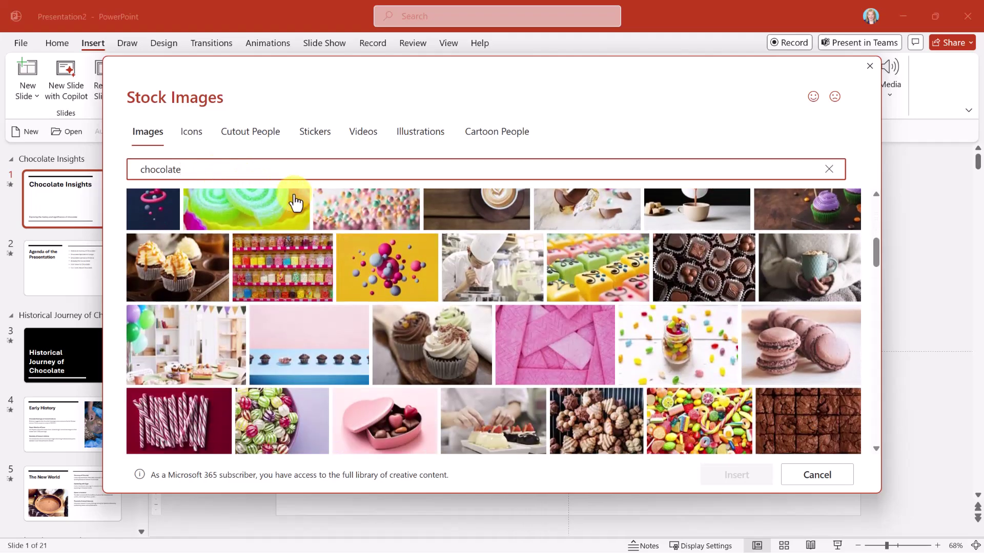
{"action": "left_click", "coordinate": [692, 252]}
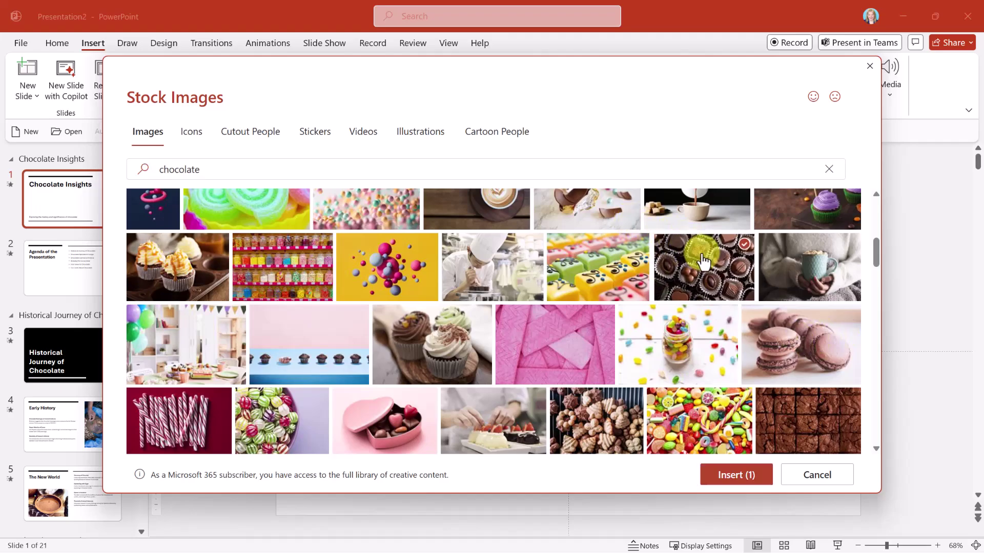
{"action": "left_click", "coordinate": [738, 482]}
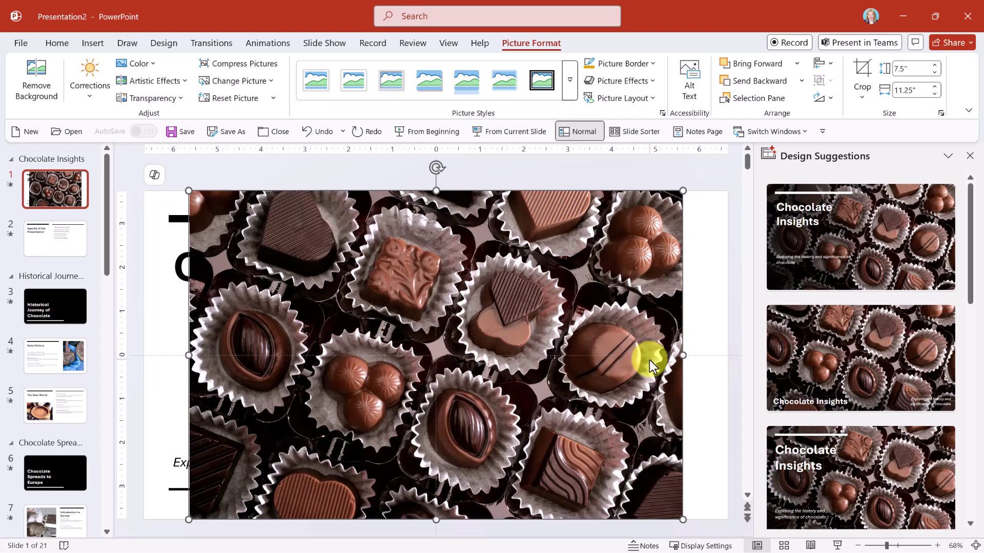
Apply the Designer layout with the chocolate photo filling the slide under white title text.
{"action": "scroll", "coordinate": [915, 290], "scroll_direction": "down", "scroll_amount": 3}
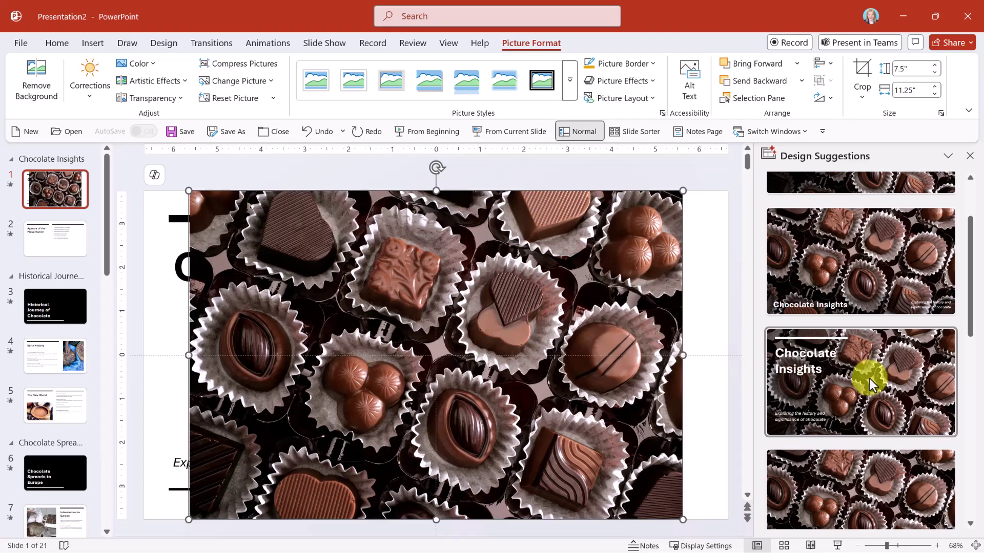
{"action": "scroll", "coordinate": [869, 379], "scroll_direction": "down", "scroll_amount": 2}
{"action": "scroll", "coordinate": [869, 377], "scroll_direction": "down", "scroll_amount": 1}
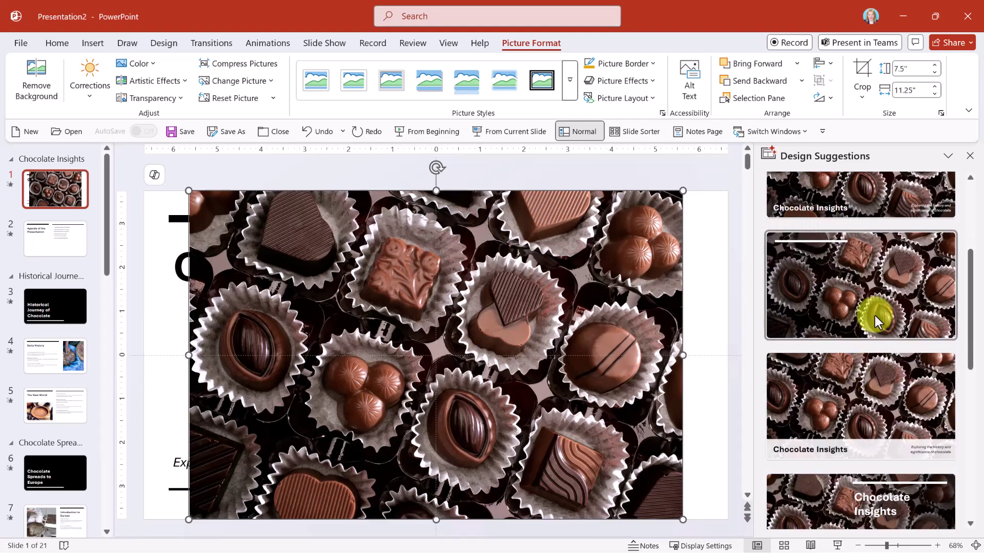
{"action": "left_click", "coordinate": [871, 288]}
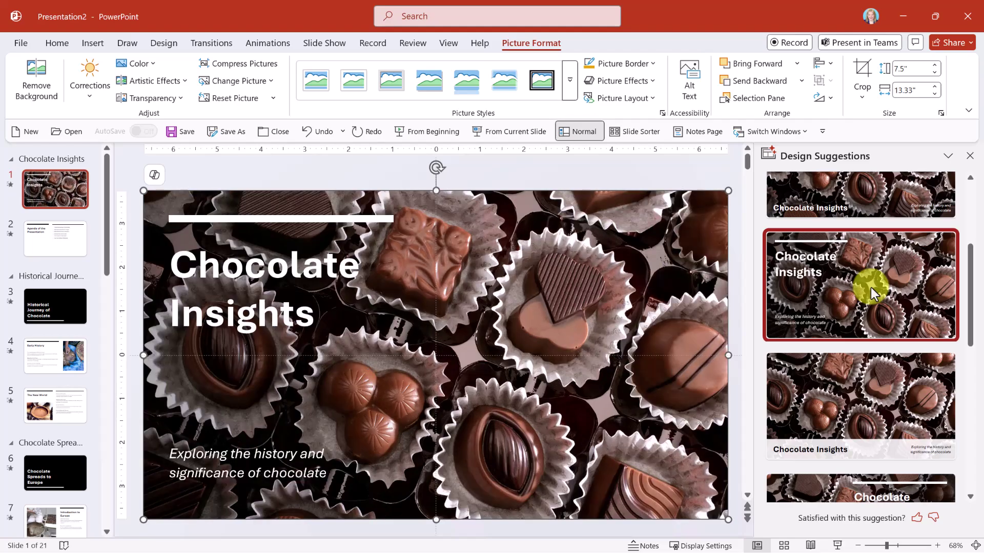
{"action": "scroll", "coordinate": [871, 287], "scroll_direction": "down", "scroll_amount": 3}
{"action": "scroll", "coordinate": [870, 287], "scroll_direction": "down", "scroll_amount": 6}
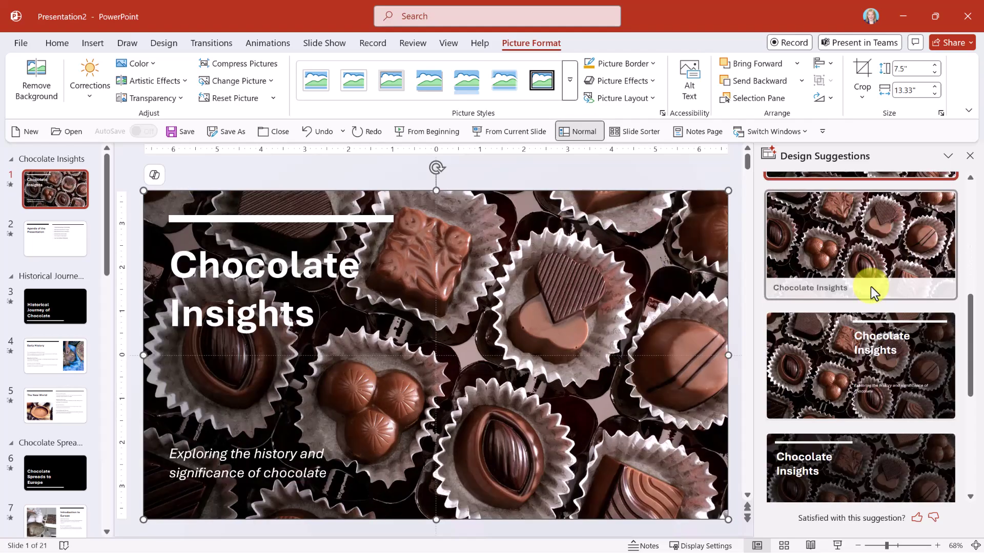
{"action": "scroll", "coordinate": [872, 281], "scroll_direction": "up", "scroll_amount": 8}
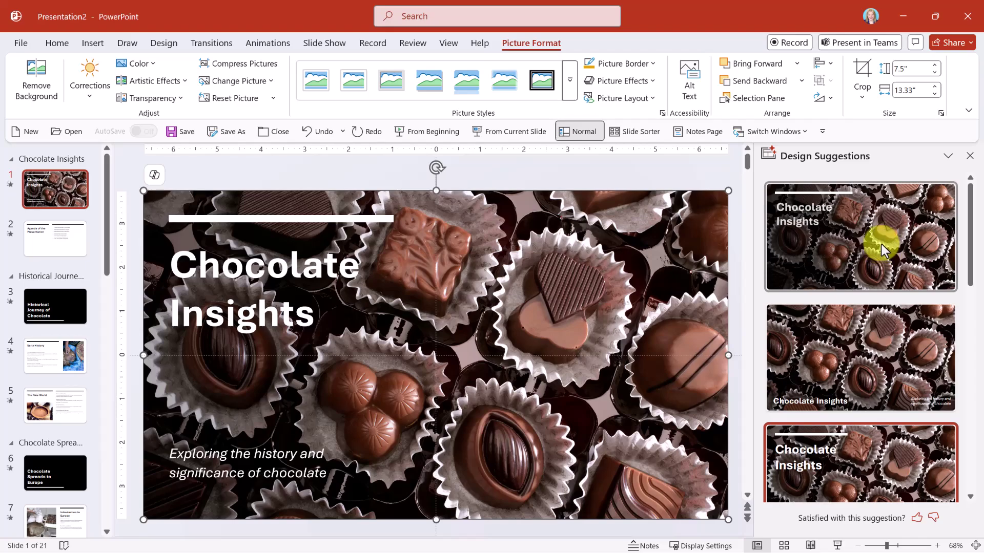
Select slide 2, 'Agenda of the Presentation', and browse its Design Suggestions.
{"action": "left_click", "coordinate": [32, 233]}
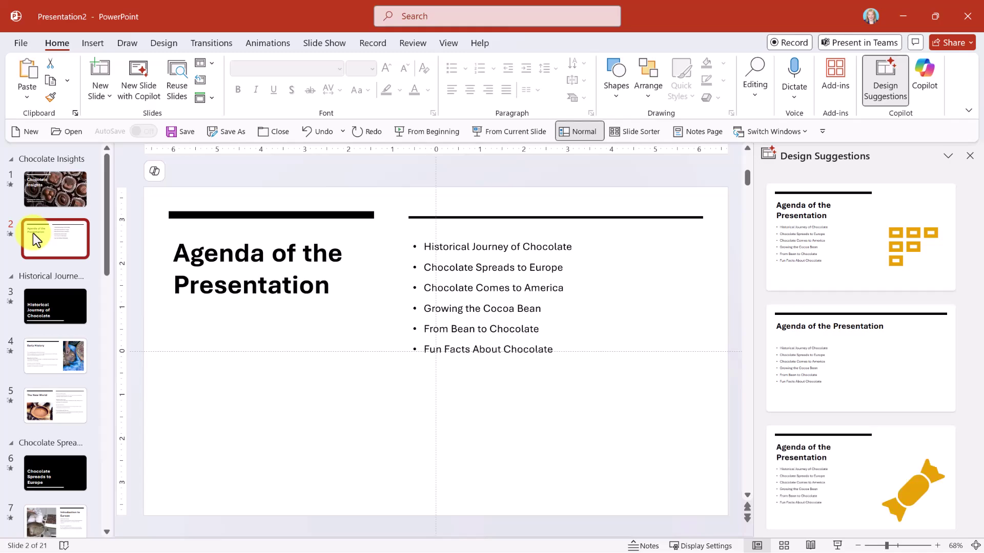
{"action": "scroll", "coordinate": [902, 323], "scroll_direction": "down", "scroll_amount": 2}
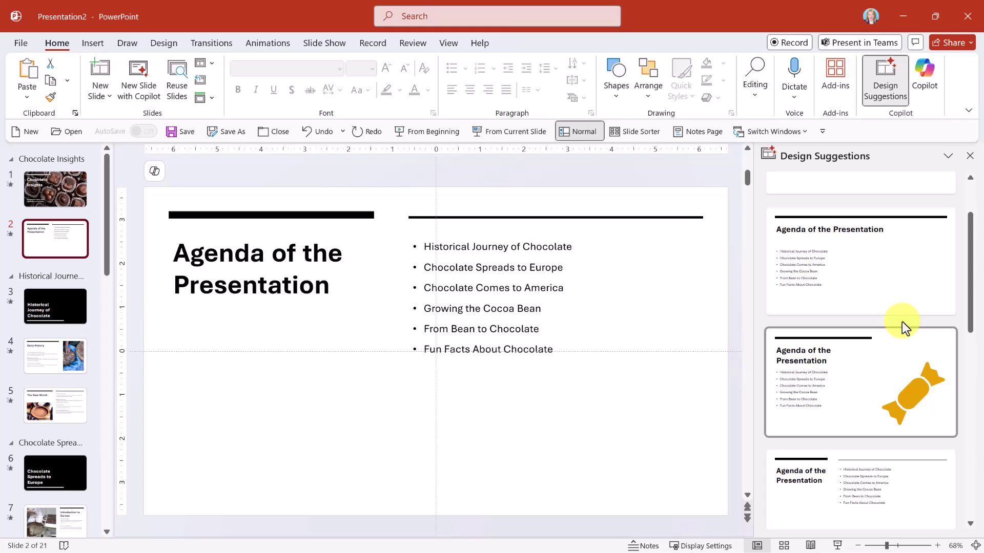
{"action": "scroll", "coordinate": [899, 317], "scroll_direction": "down", "scroll_amount": 3}
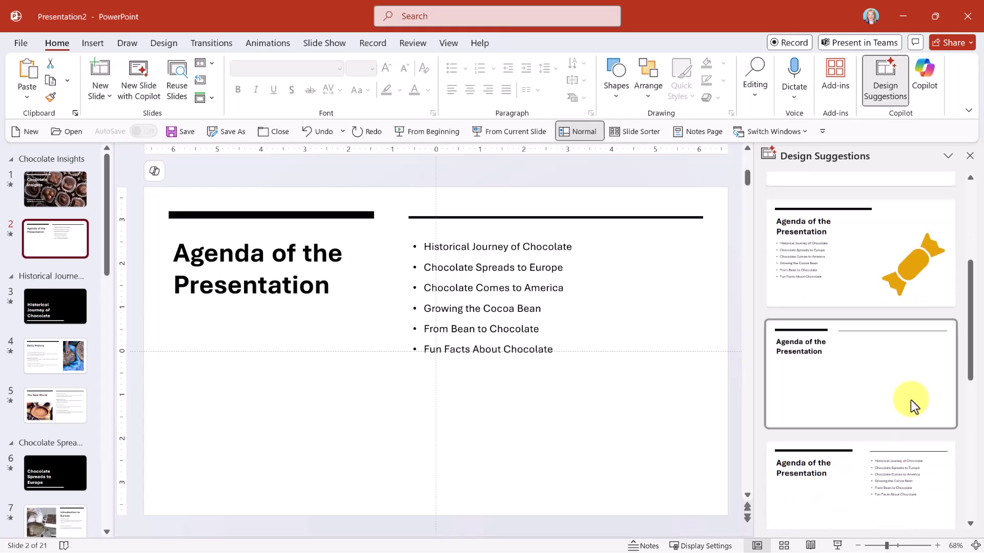